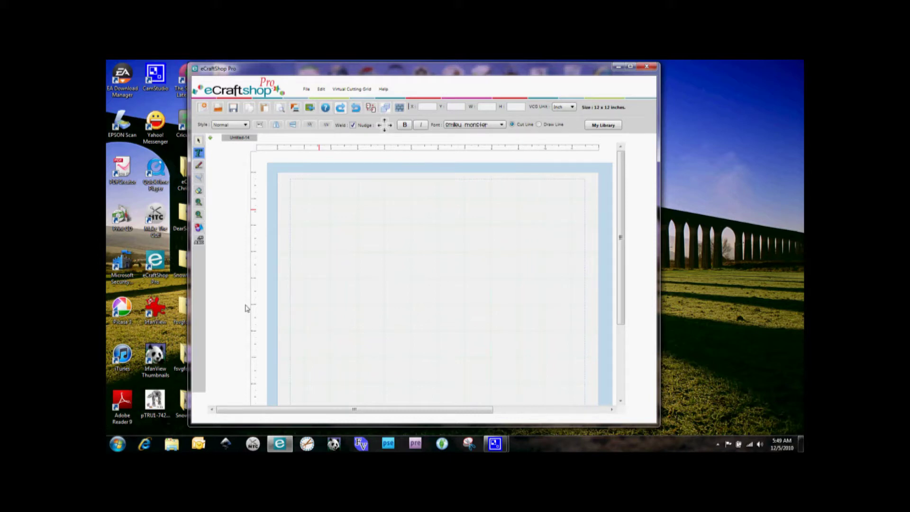
# Add the Deck the Halls word art from the Words image cards to the page.
pyautogui.click(592, 126)
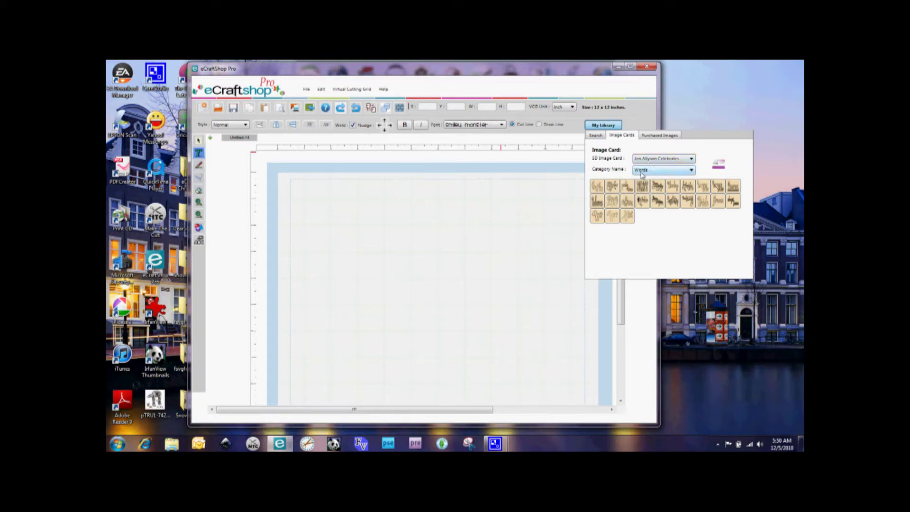
pyautogui.click(688, 206)
pyautogui.click(689, 208)
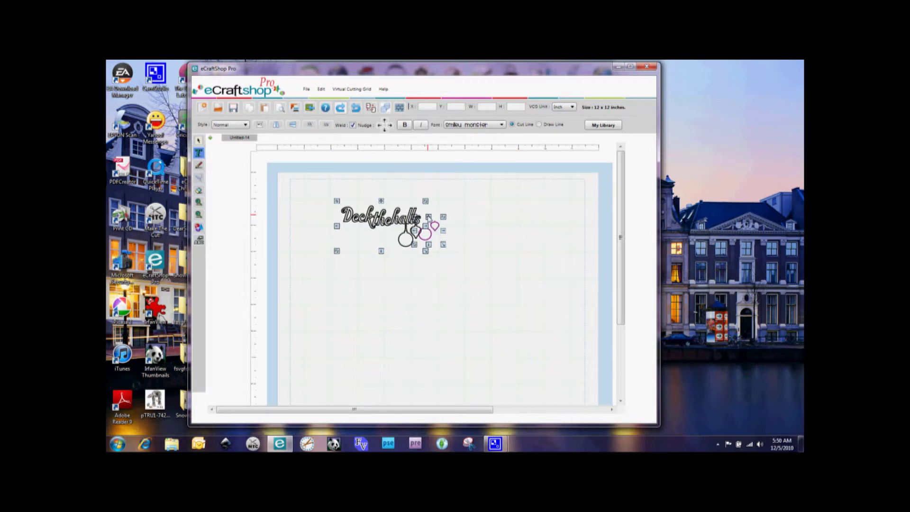
pyautogui.click(434, 227)
# Pull the extra pink ornament out of the Deck the Halls art, delete it, and reposition the text.
pyautogui.click(434, 227)
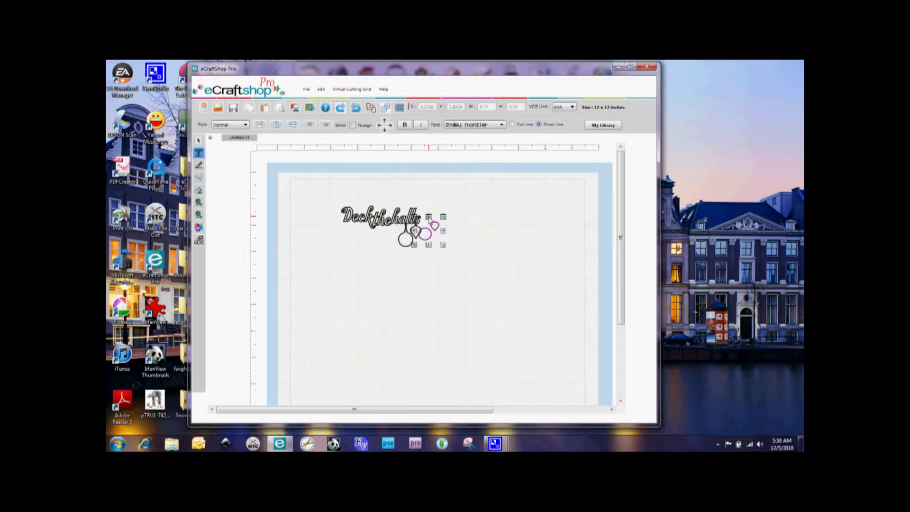
pyautogui.moveTo(429, 218); pyautogui.dragTo(406, 224)
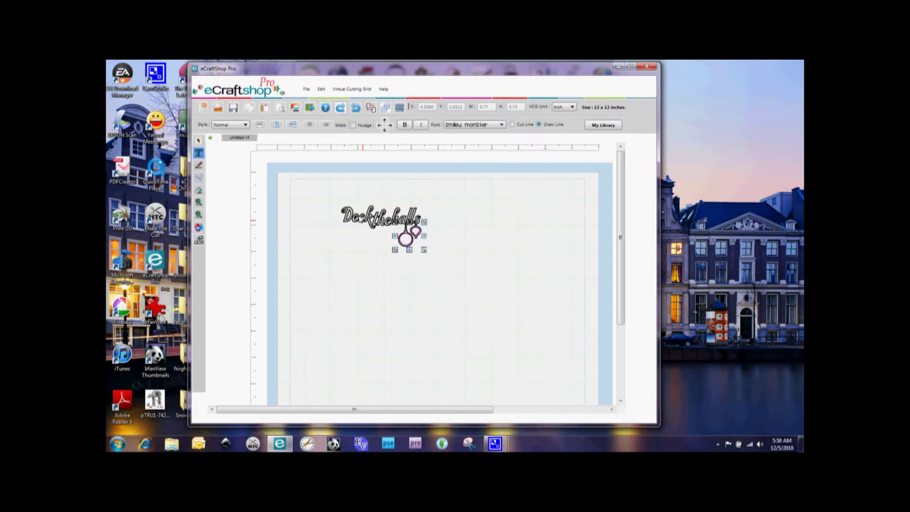
pyautogui.click(409, 227)
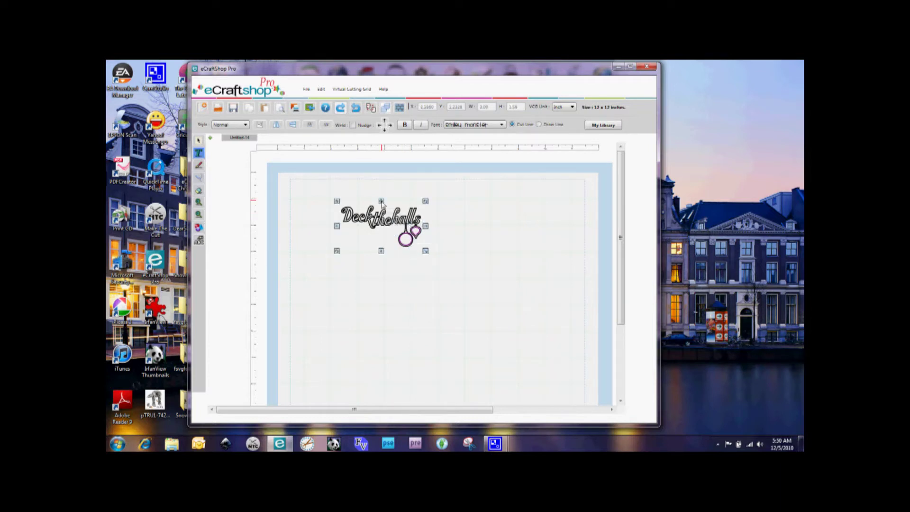
pyautogui.moveTo(383, 203); pyautogui.dragTo(367, 200)
pyautogui.click(421, 236)
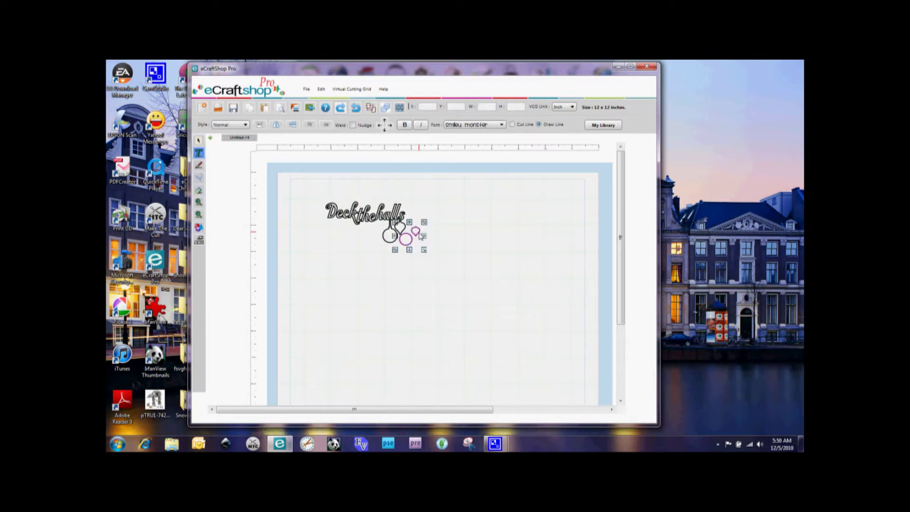
pyautogui.moveTo(421, 237); pyautogui.dragTo(456, 237)
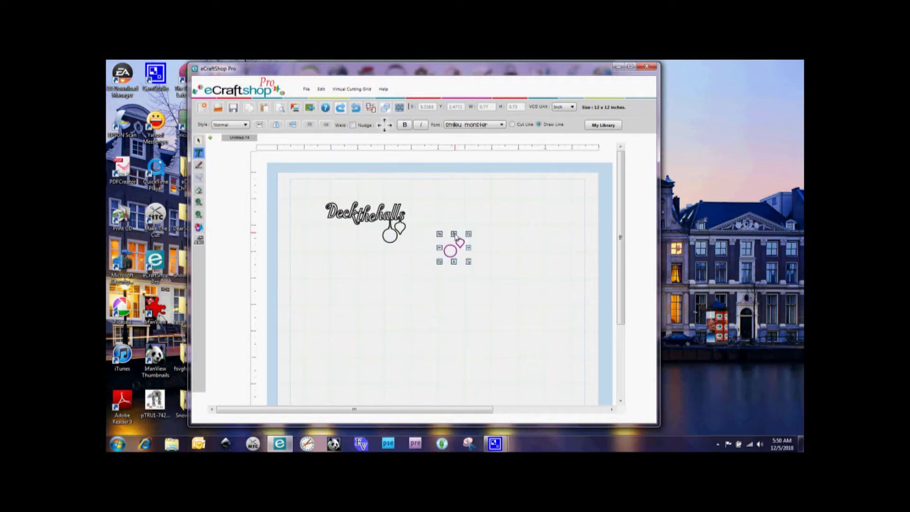
pyautogui.press('Delete')
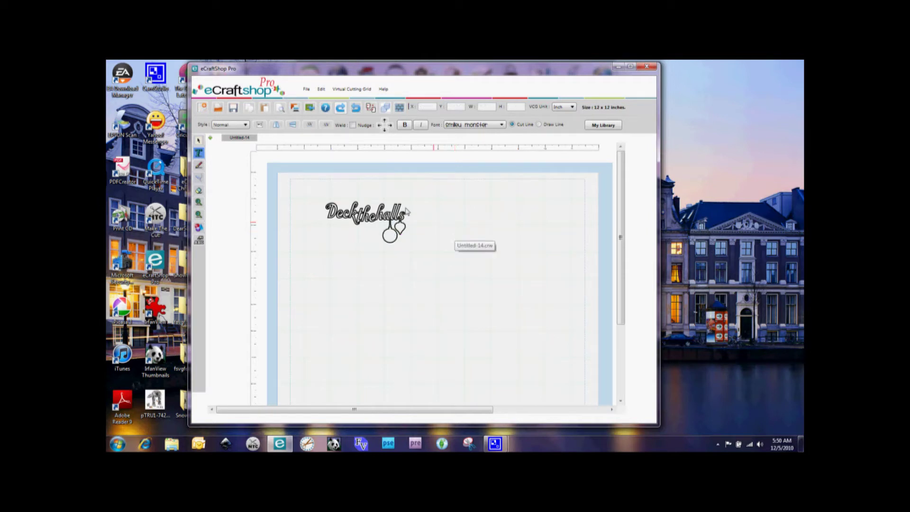
pyautogui.click(370, 211)
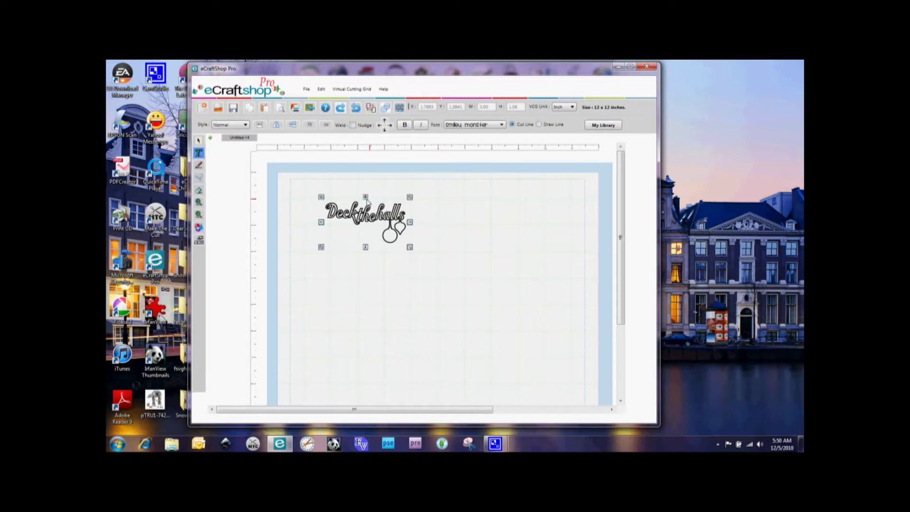
pyautogui.moveTo(368, 201)
pyautogui.mouseDown()
pyautogui.moveTo(392, 194)
pyautogui.moveTo(360, 193)
pyautogui.mouseUp()
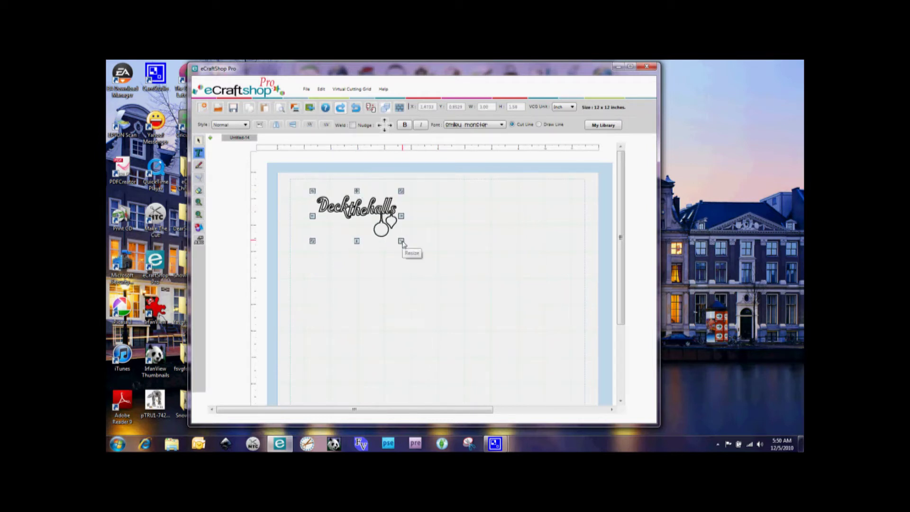
# Stretch the Deck the Halls design to about 6.7 inches wide at the page top and copy it.
pyautogui.moveTo(402, 241); pyautogui.dragTo(484, 283)
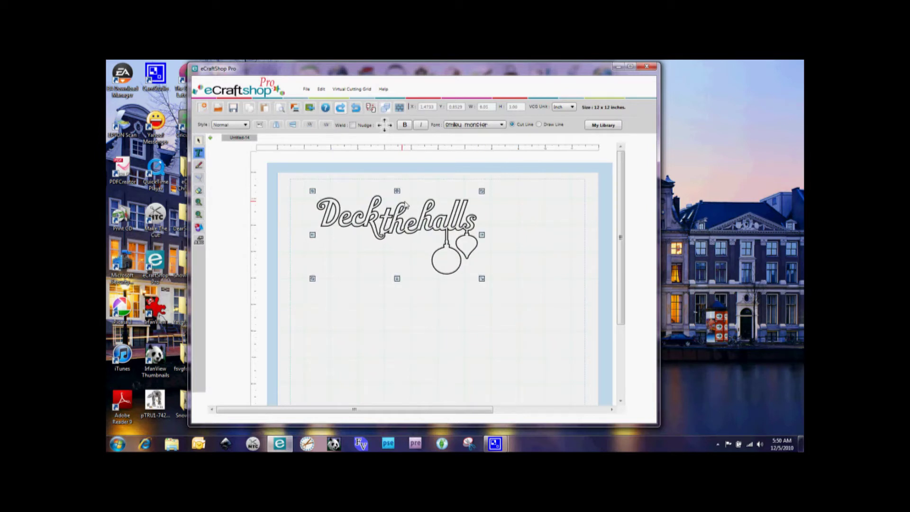
pyautogui.moveTo(413, 211); pyautogui.dragTo(408, 209)
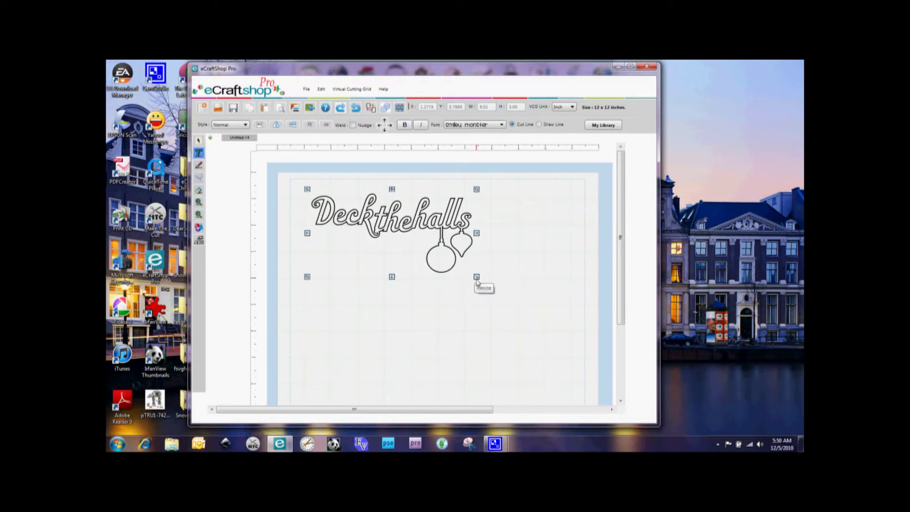
pyautogui.moveTo(476, 281); pyautogui.dragTo(488, 289)
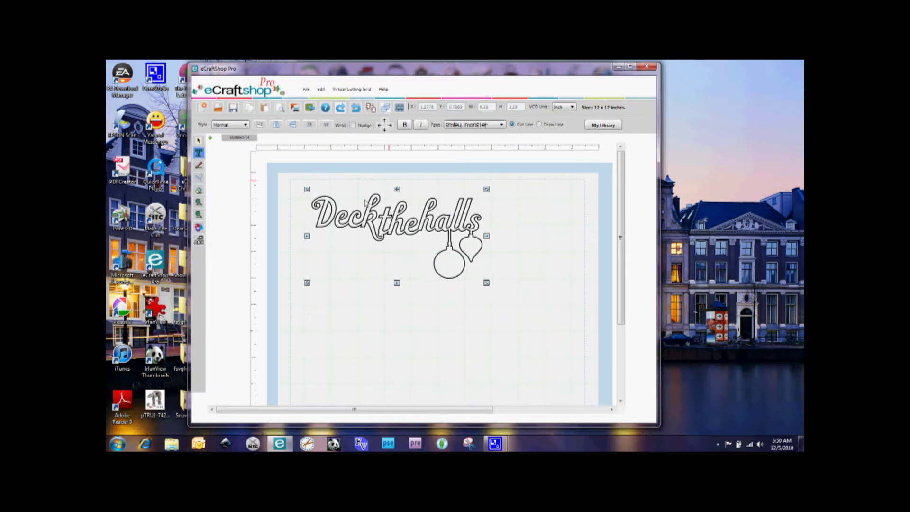
pyautogui.moveTo(307, 236); pyautogui.dragTo(298, 237)
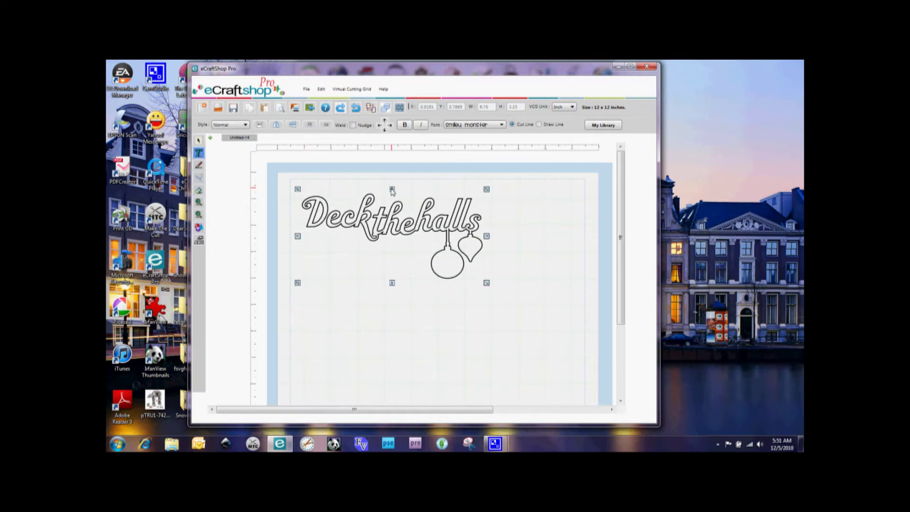
pyautogui.moveTo(392, 191); pyautogui.dragTo(392, 191)
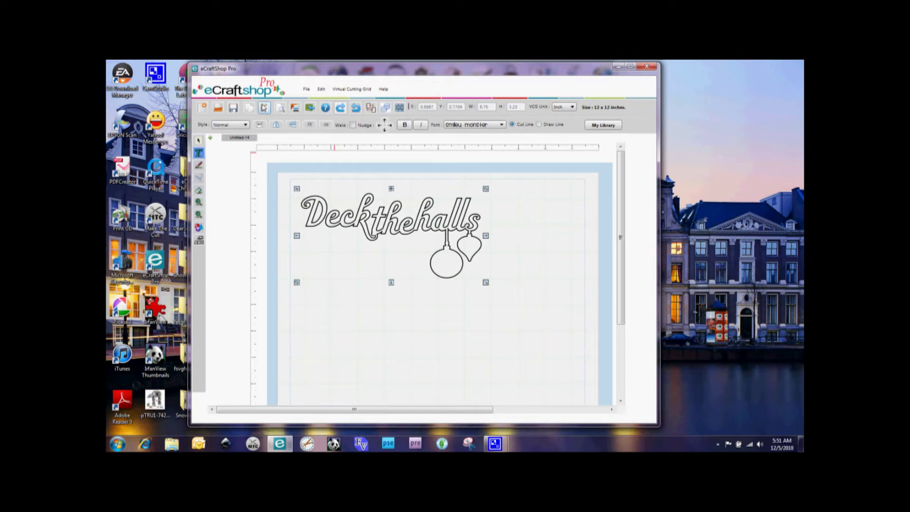
pyautogui.click(264, 108)
# Paste a second copy below and set the upper Deck the Halls copy to Draw Line.
pyautogui.click(265, 109)
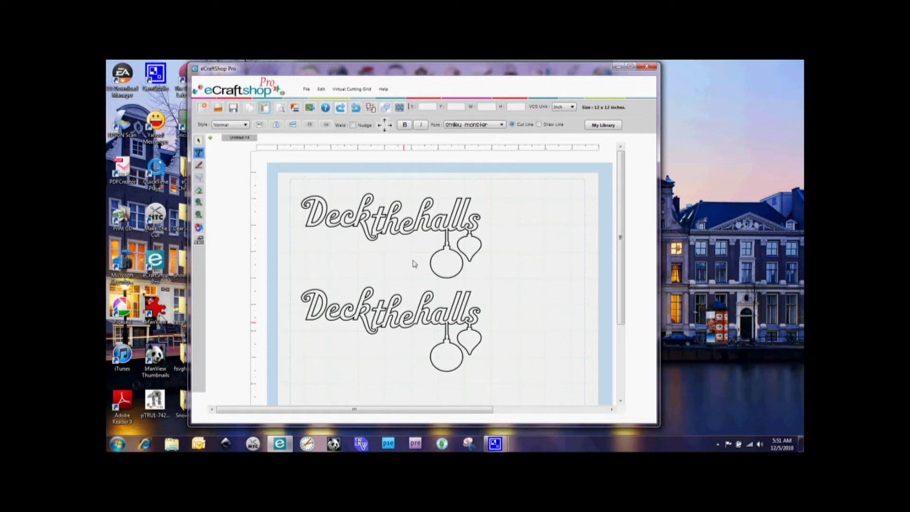
pyautogui.click(395, 213)
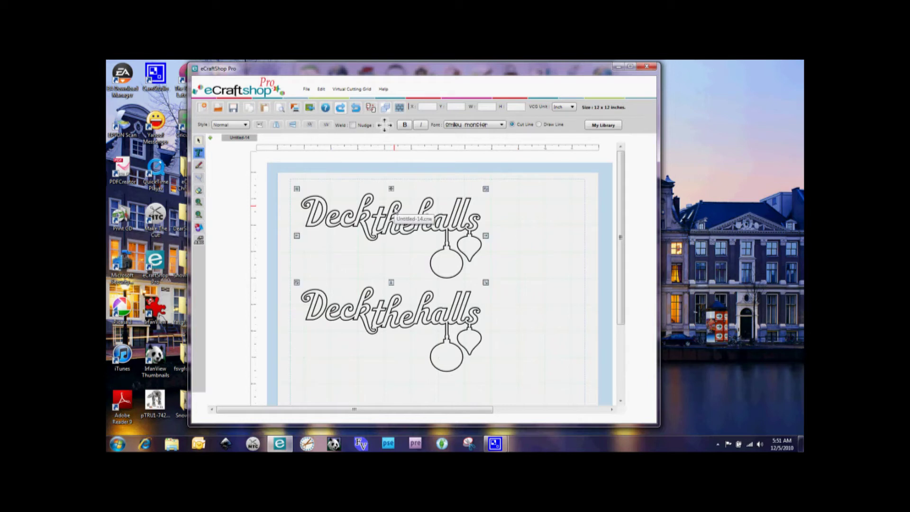
pyautogui.click(539, 125)
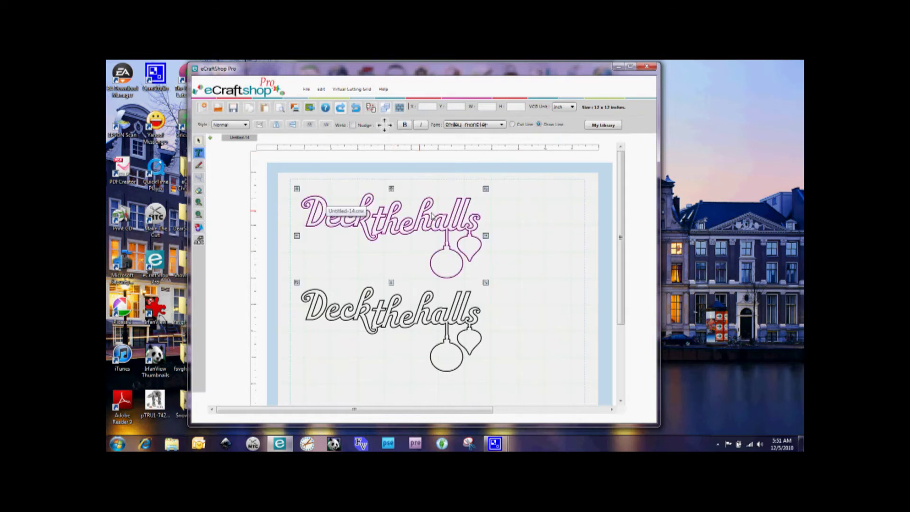
pyautogui.click(349, 231)
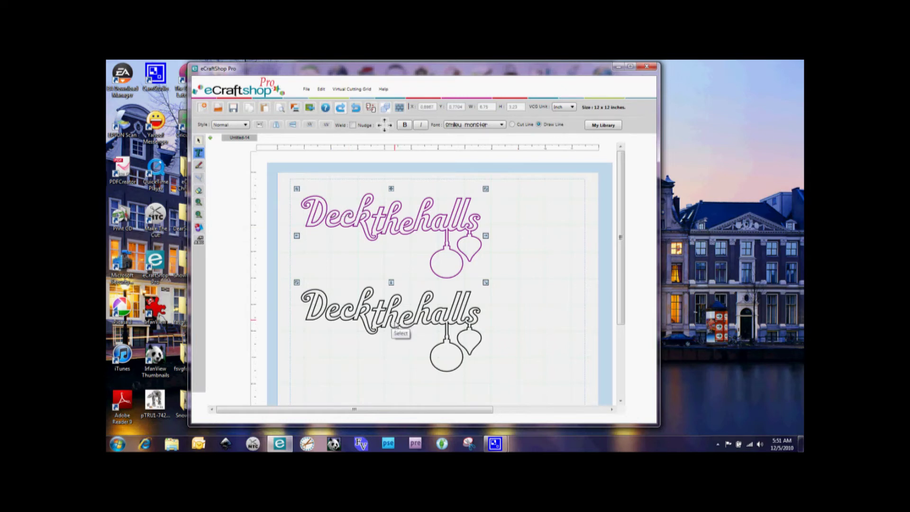
pyautogui.click(397, 327)
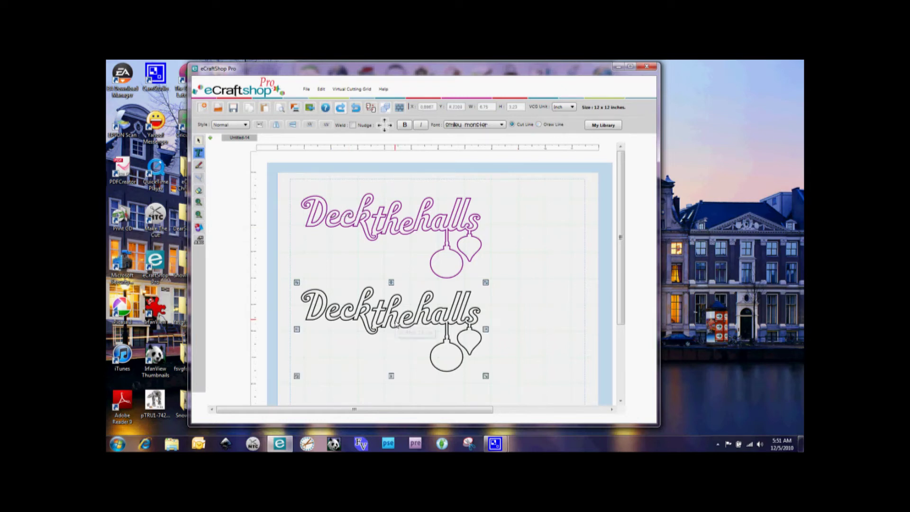
# Apply the Shadow BlackOut style to the lower copy and nudge it over the magenta words.
pyautogui.click(246, 125)
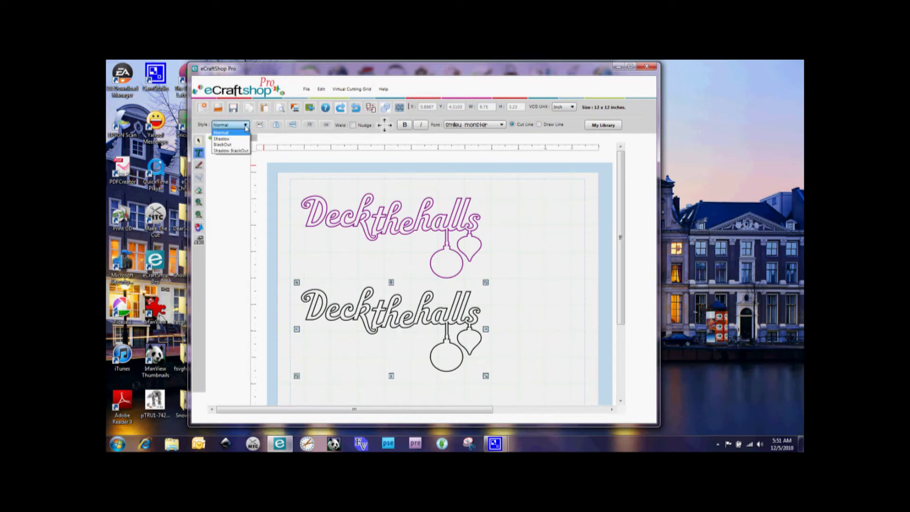
pyautogui.click(244, 150)
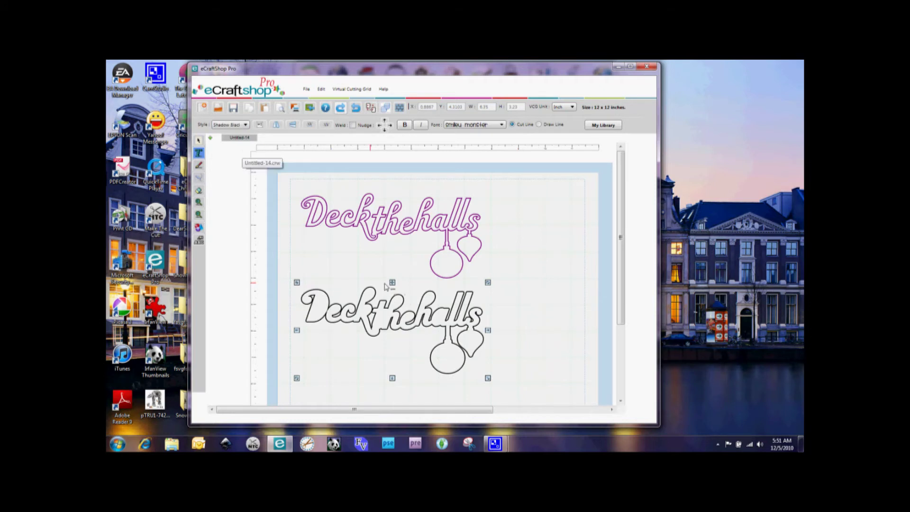
pyautogui.moveTo(392, 286); pyautogui.dragTo(389, 190)
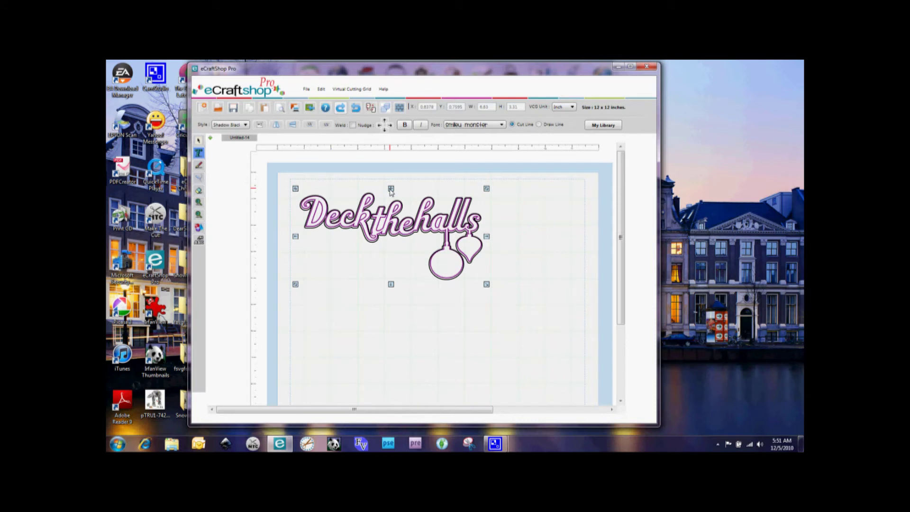
pyautogui.click(385, 122)
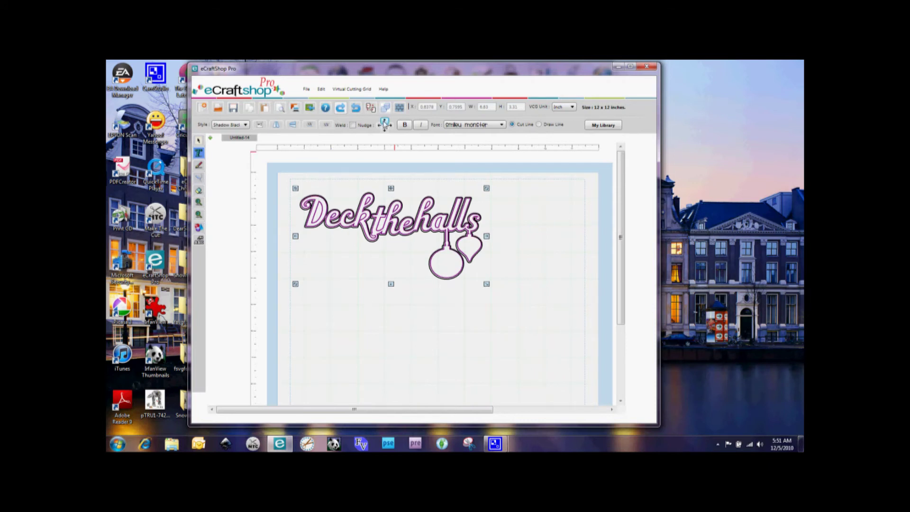
pyautogui.click(390, 126)
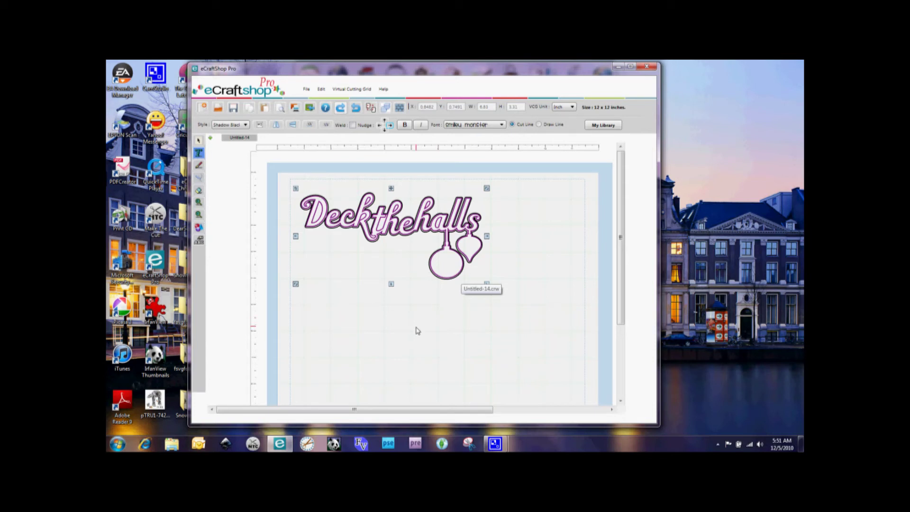
# Create a new blank 12 x 12 inch document, Untitled-15.
pyautogui.click(210, 139)
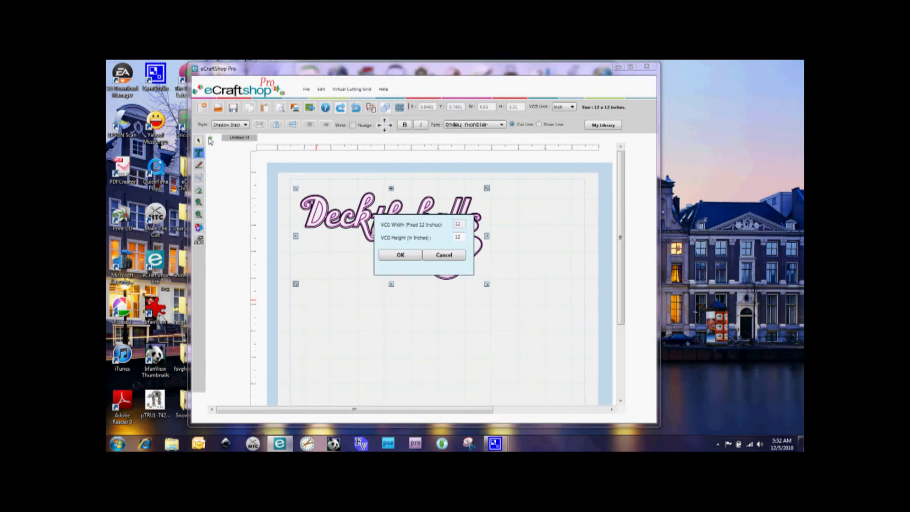
pyautogui.click(399, 256)
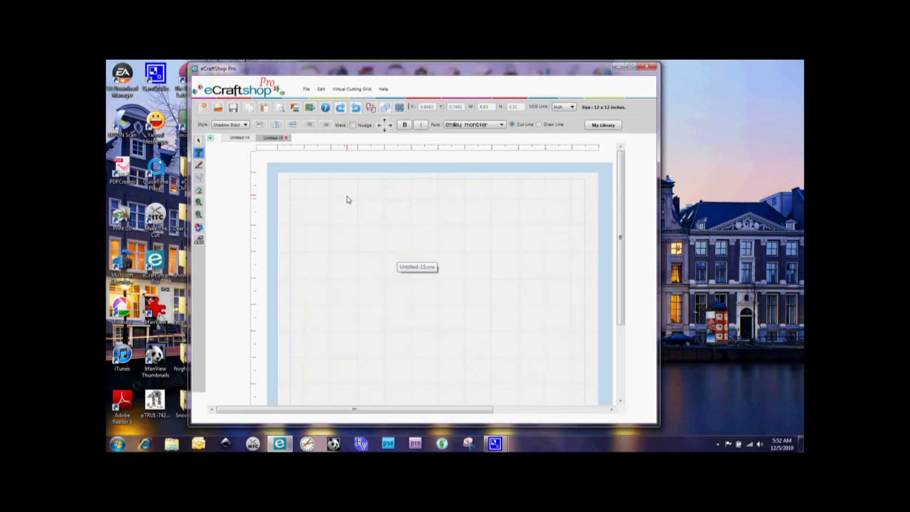
# Import curly Christmas tree sm.svg onto the Untitled-15 page.
pyautogui.click(311, 109)
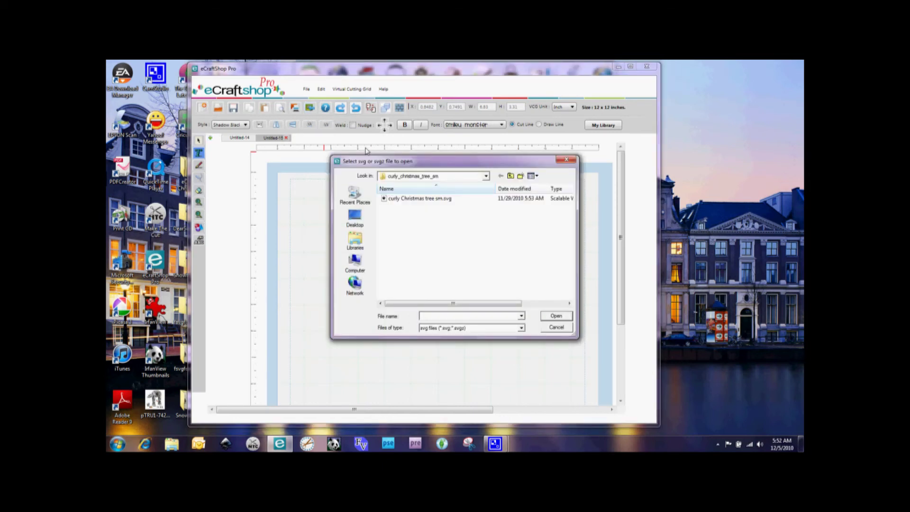
pyautogui.click(394, 199)
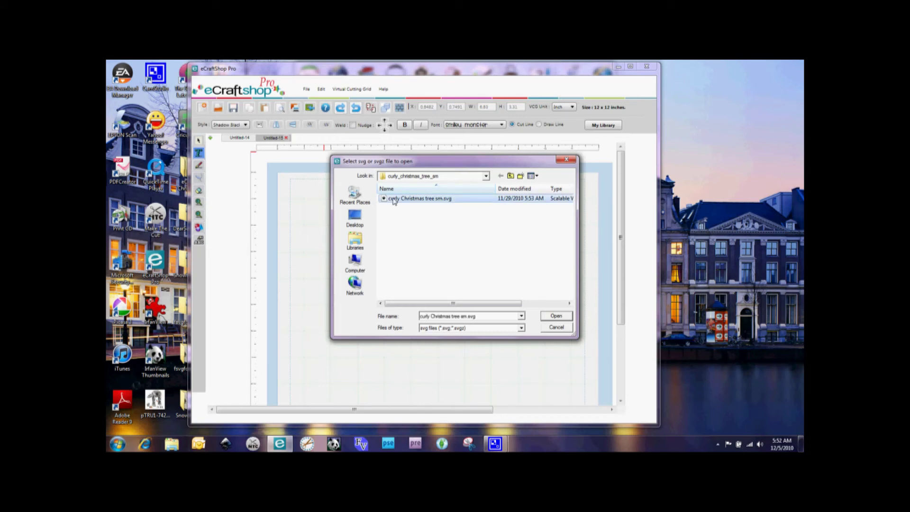
pyautogui.click(556, 316)
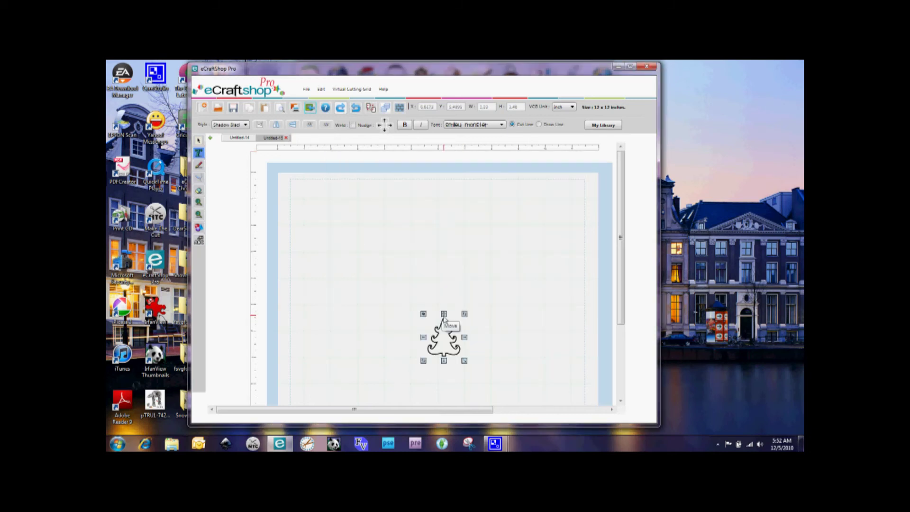
# Move the curly tree to the upper left, enlarge it, then switch back to Untitled-14.
pyautogui.moveTo(444, 316); pyautogui.dragTo(328, 192)
pyautogui.moveTo(348, 241); pyautogui.dragTo(435, 345)
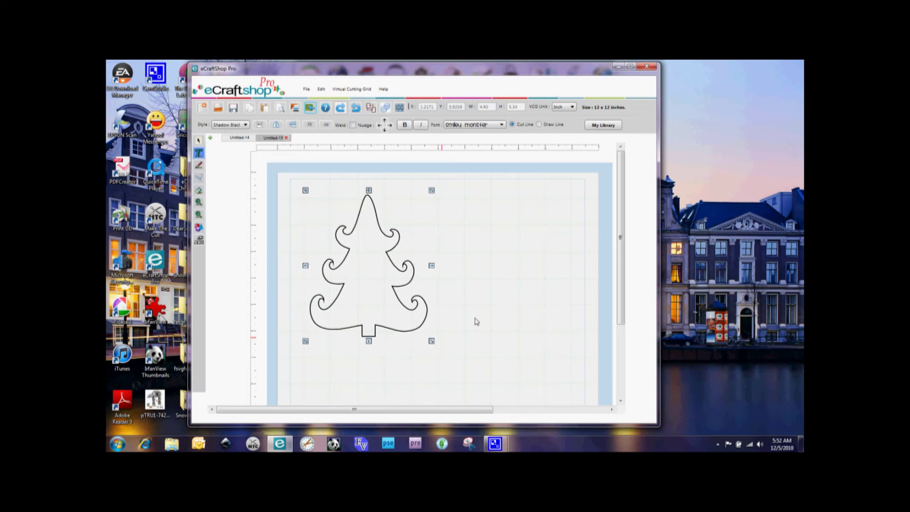
pyautogui.click(477, 321)
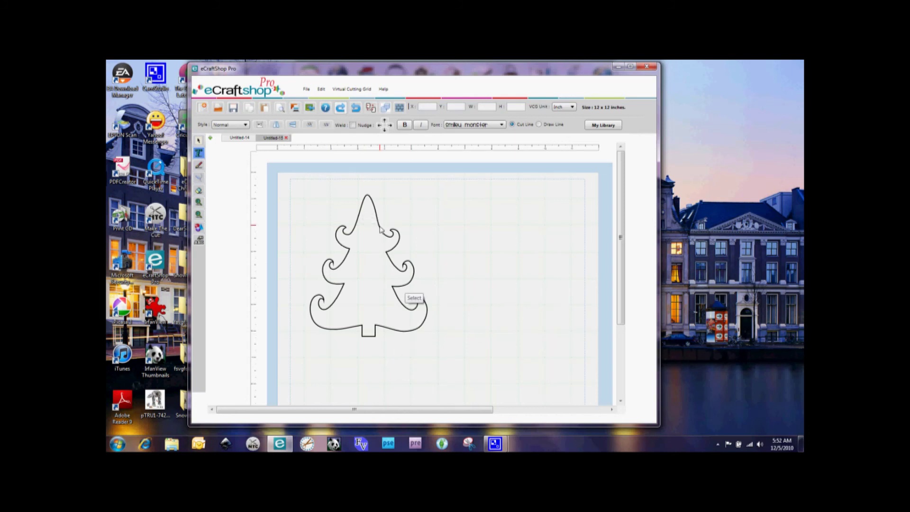
pyautogui.click(240, 139)
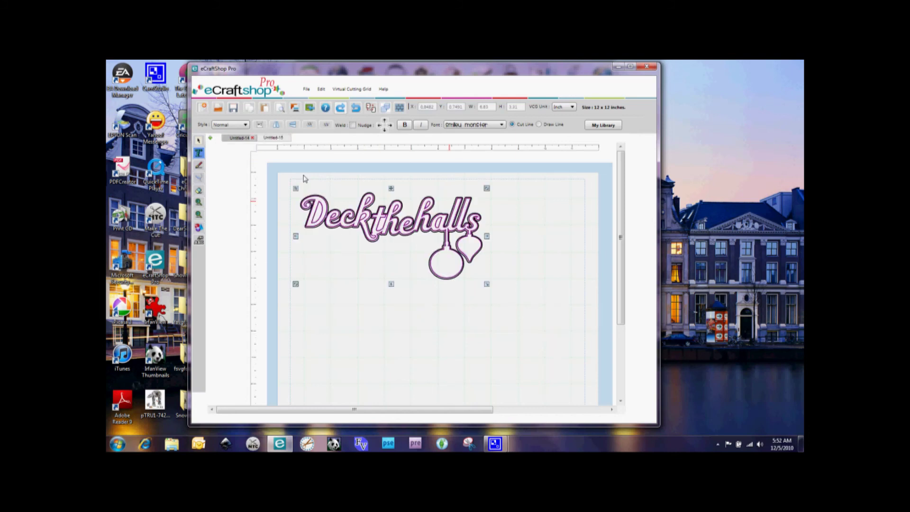